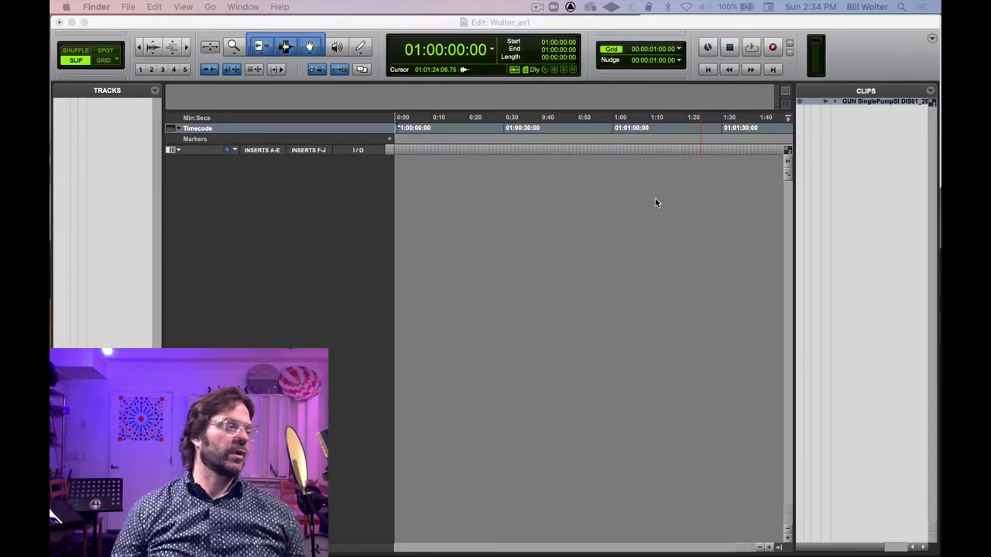
# Step: Make Pro Tools active by bringing the Wolter_as1 Edit window to the front
pyautogui.click(567, 25)
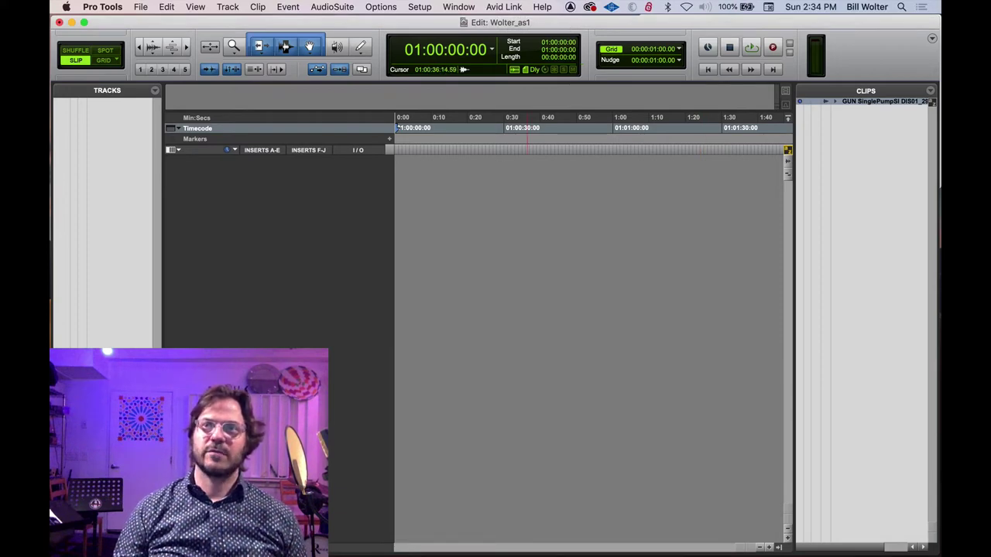
# Step: In Finder, open Wolter_as1 > Audio Files to show the two GUN SinglePumpSl DIS01_29_2 wav files
pyautogui.press('super+Tab')
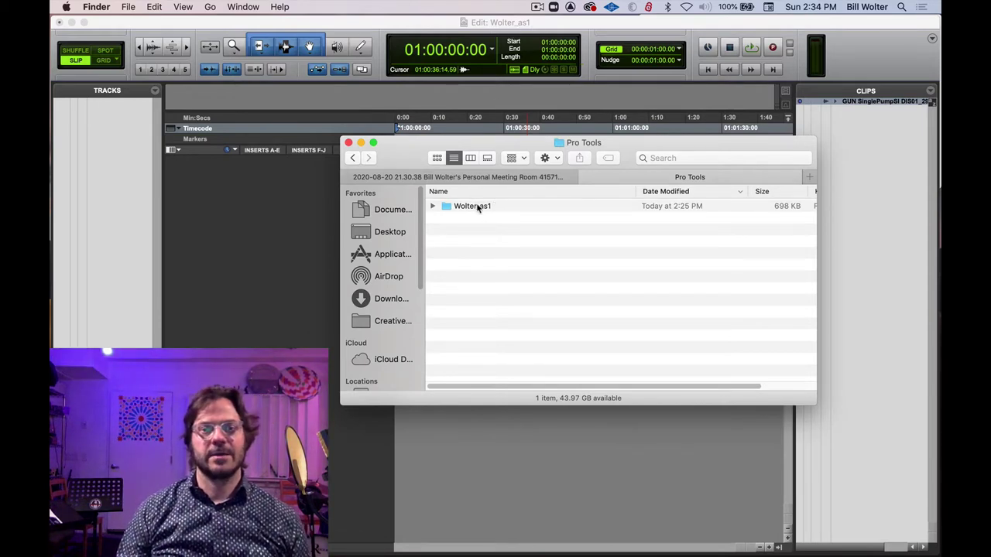
pyautogui.doubleClick(478, 208)
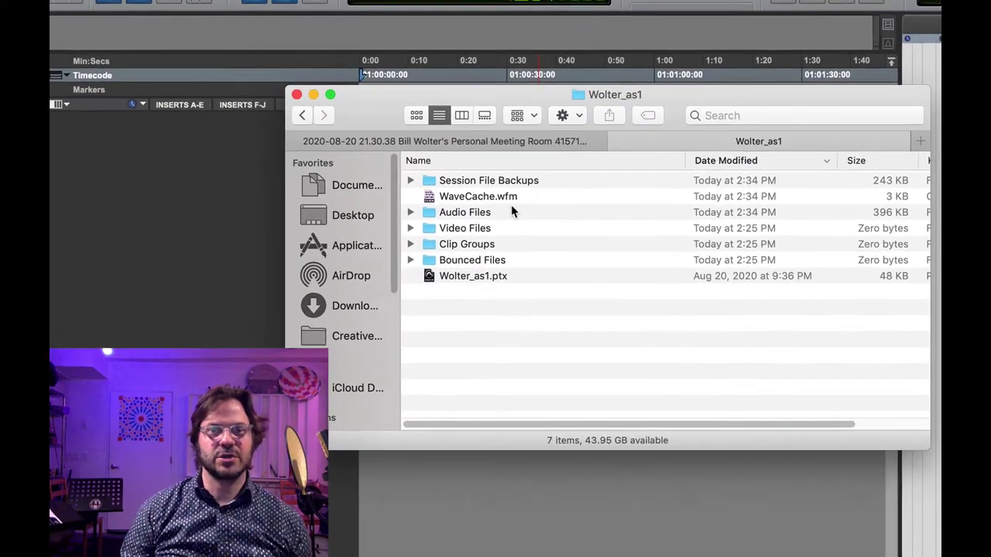
pyautogui.press('super+Up')
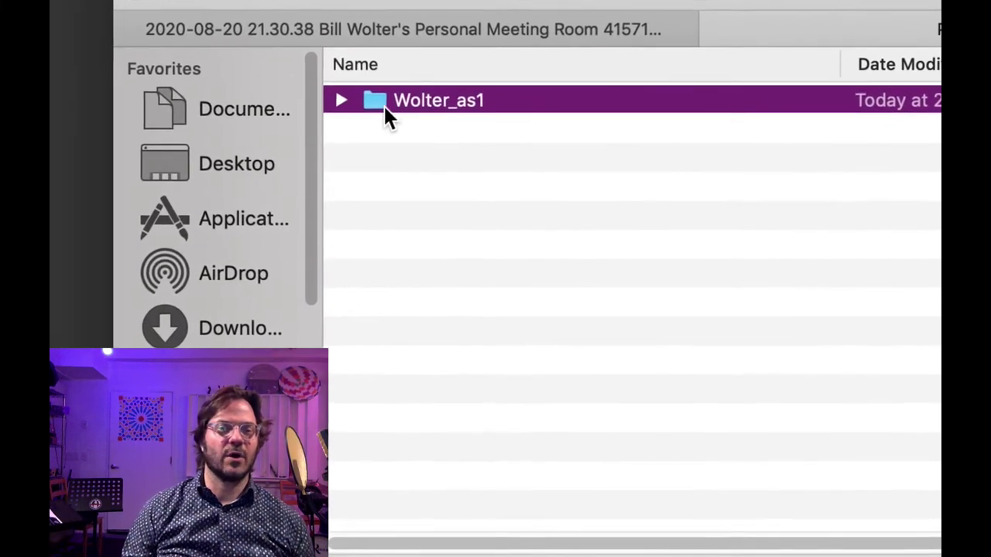
pyautogui.doubleClick(382, 99)
pyautogui.doubleClick(414, 144)
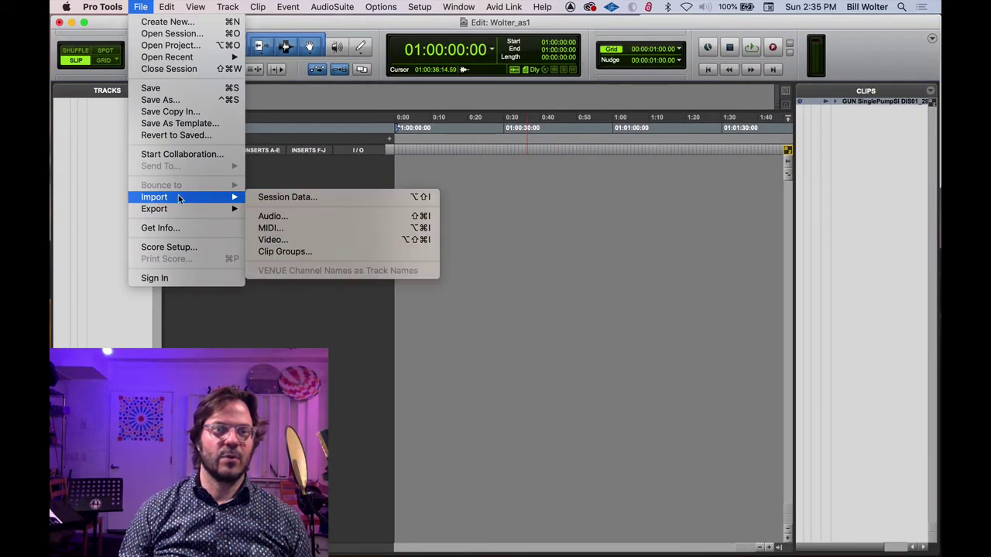
# Step: Open the Import Audio browser on the DIS01 folder and select a sound-effect file
pyautogui.click(422, 222)
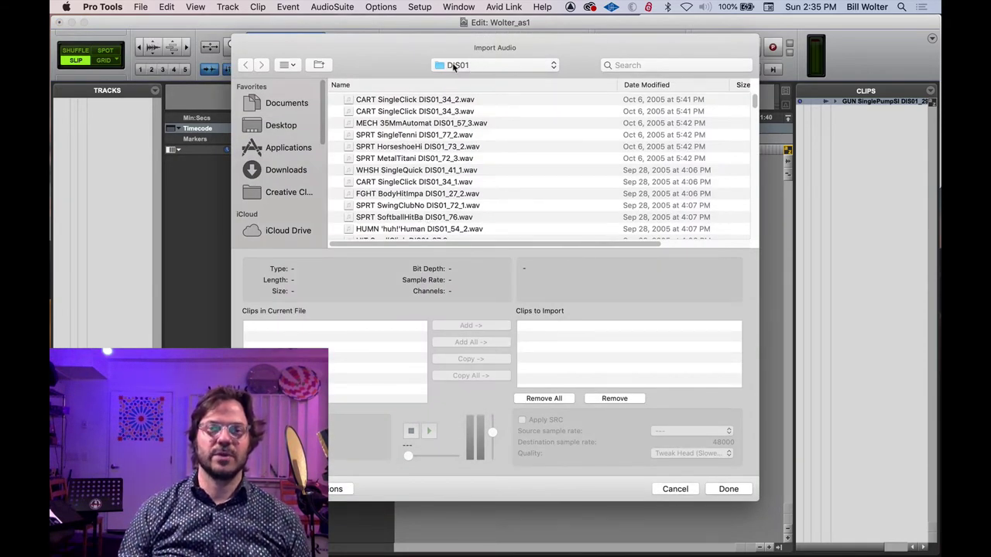
pyautogui.click(454, 67)
pyautogui.click(453, 67)
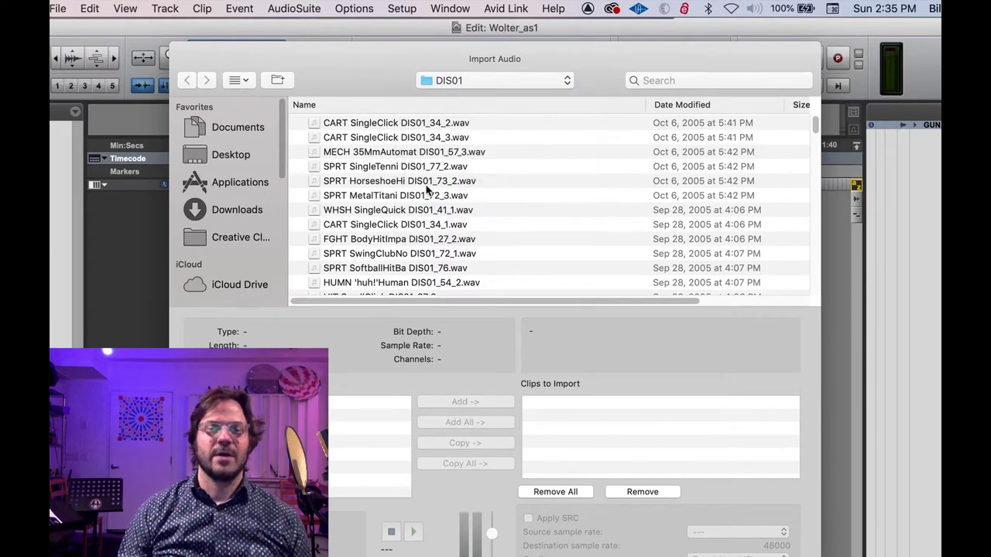
pyautogui.click(421, 154)
# Step: Preview CART SingleClick, FGHT BodyHitImpa, SPRT SwingClubNo, SPRT SoftballHitBa and HUMN 'huh!'Human
pyautogui.press('Down')
pyautogui.press('Down')
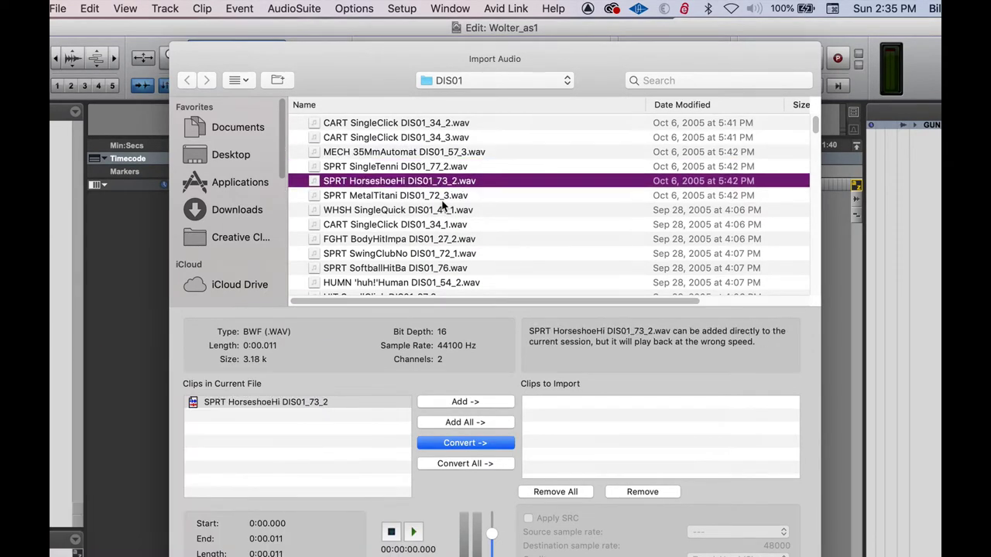
pyautogui.press('Down')
pyautogui.press('Down')
pyautogui.press('Down')
pyautogui.press('Up')
pyautogui.press('Up')
pyautogui.press('Up')
pyautogui.press('Down')
pyautogui.press('Down')
pyautogui.press('Down')
pyautogui.press('Down')
pyautogui.press('Up')
pyautogui.press('Down')
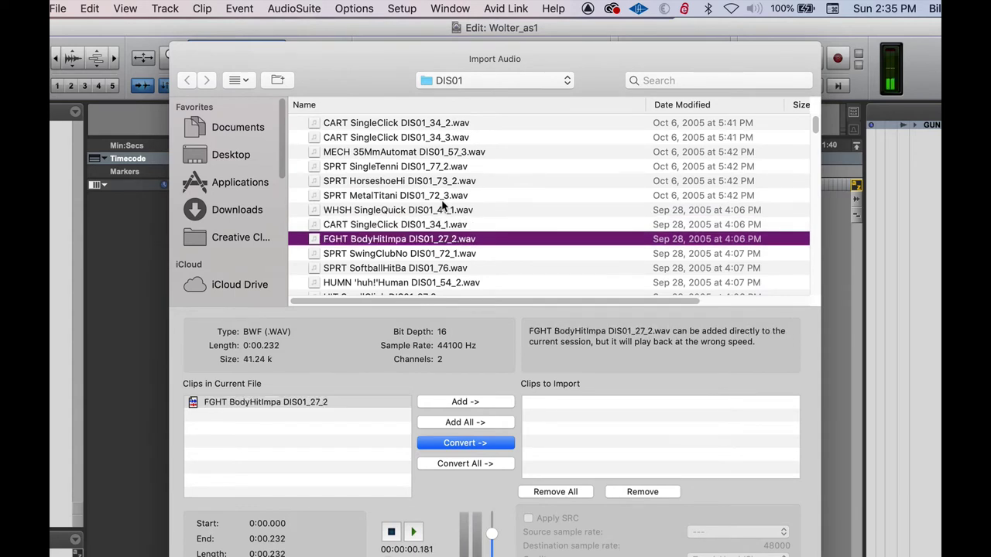
pyautogui.press('Down')
pyautogui.press('Down')
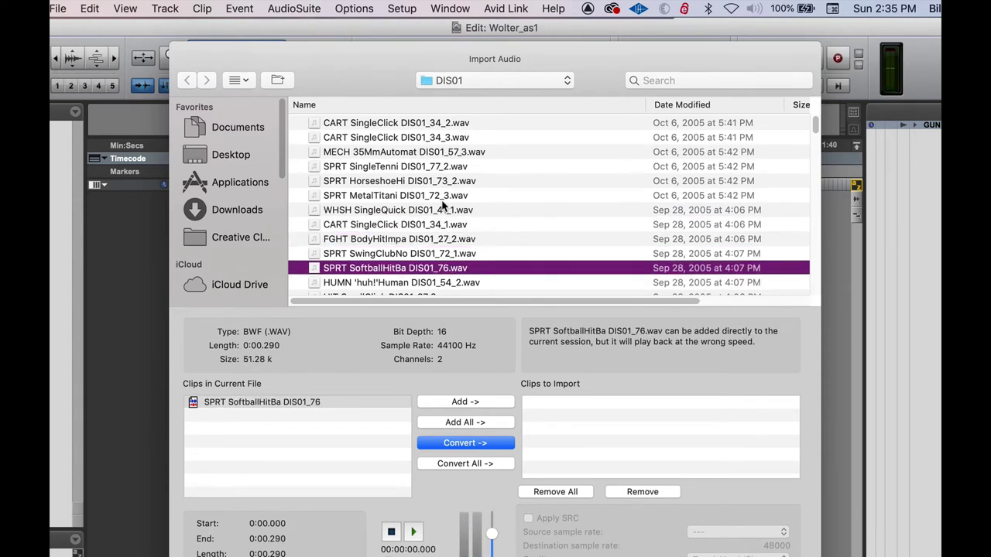
pyautogui.press('Down')
pyautogui.press('Up')
pyautogui.press('Down')
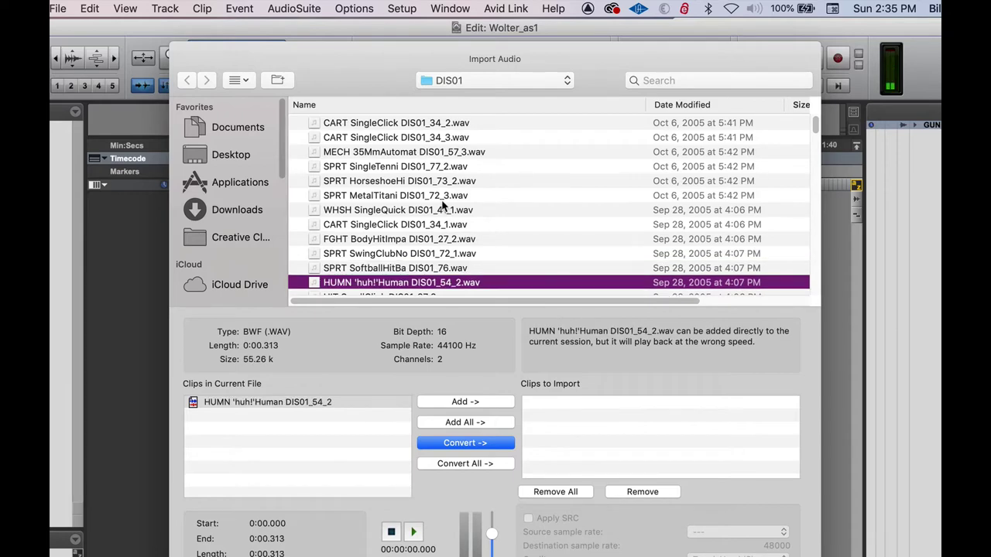
pyautogui.press('Down')
pyautogui.press('Down')
pyautogui.press('Down')
pyautogui.press('Up')
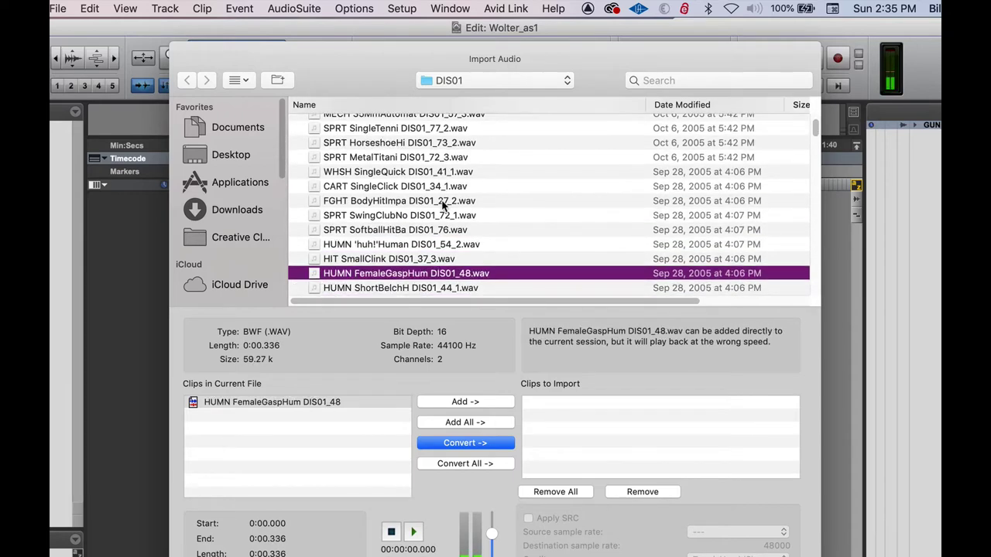
pyautogui.press('Up')
pyautogui.press('Up')
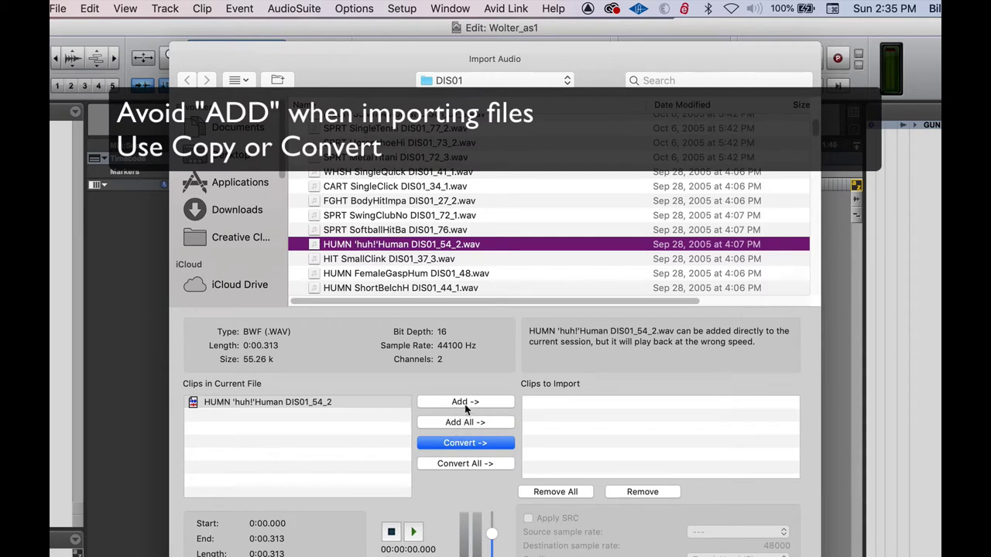
# Step: Keep DIS01 as the folder and choose the FGHT BodyHitImpa DIS01_27_2 clip for import
pyautogui.click(467, 81)
pyautogui.click(466, 81)
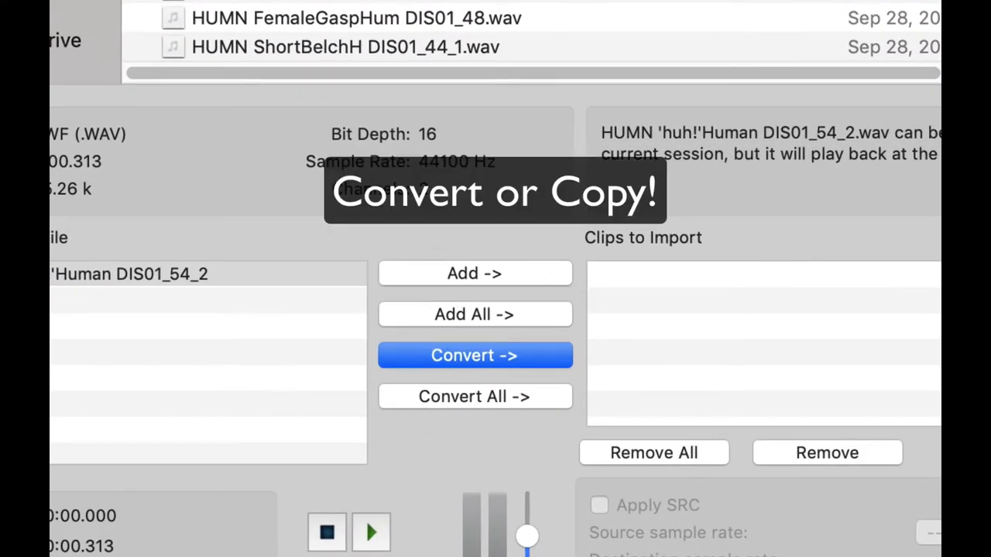
pyautogui.press('Down')
pyautogui.press('Down')
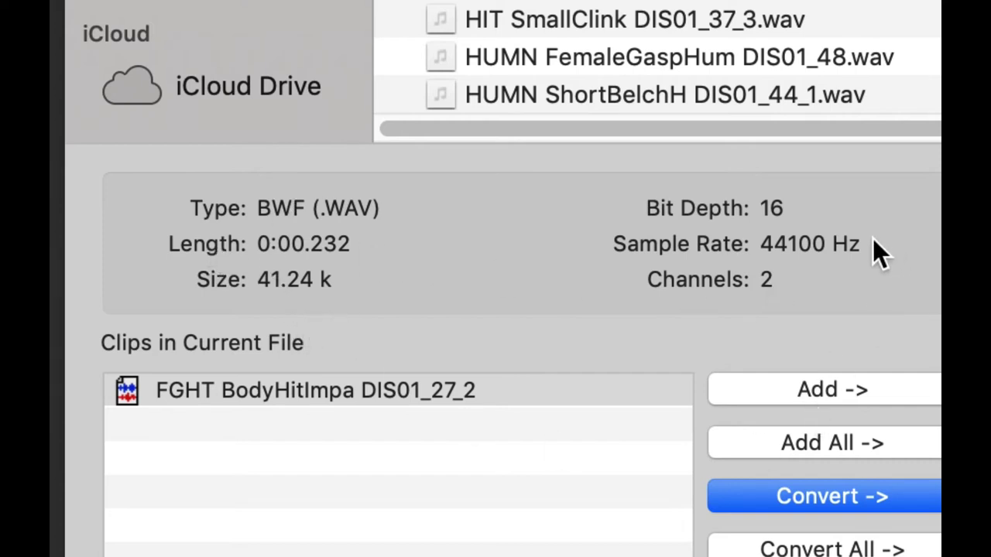
pyautogui.click(265, 391)
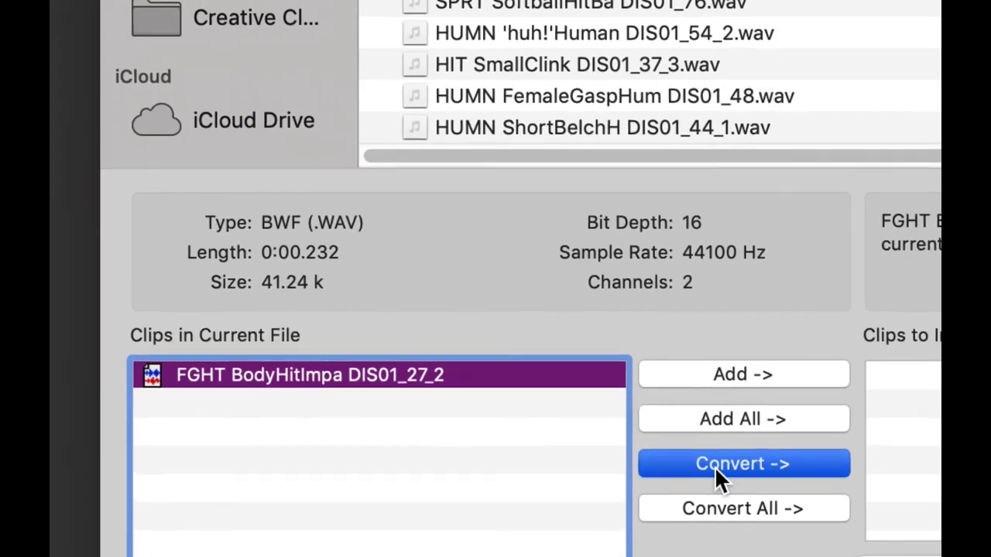
# Step: Convert FGHT BodyHitImpa and confirm the session's Audio Files folder as its destination
pyautogui.click(715, 470)
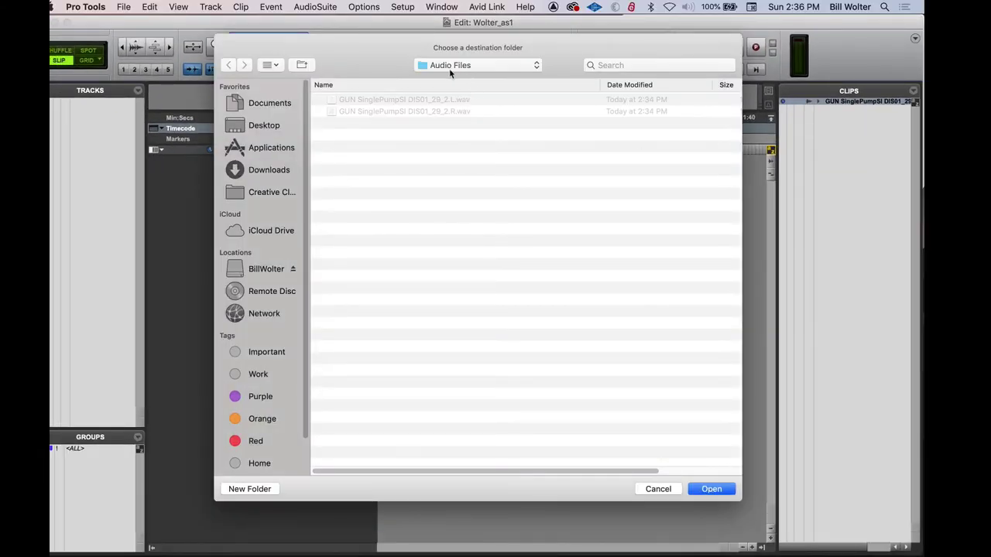
pyautogui.click(451, 68)
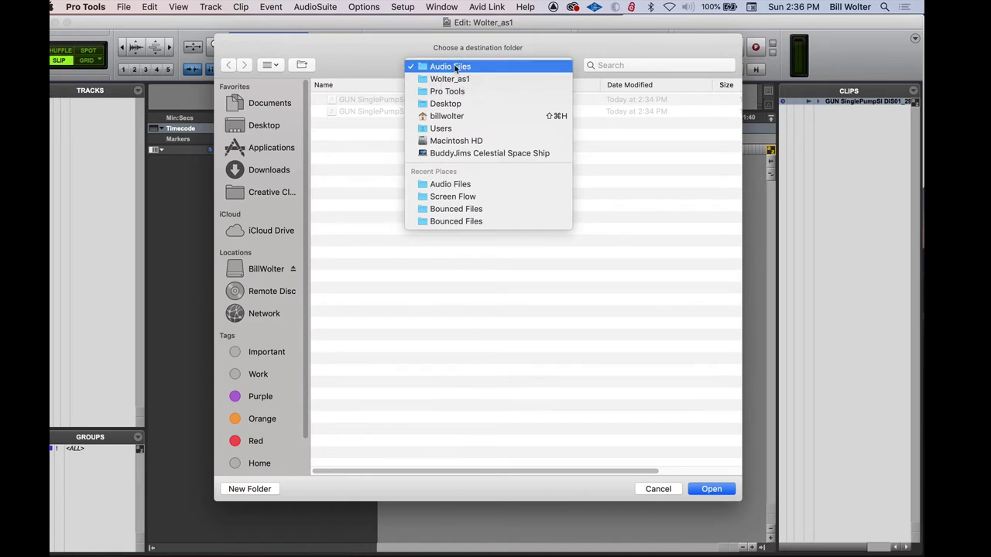
pyautogui.click(455, 66)
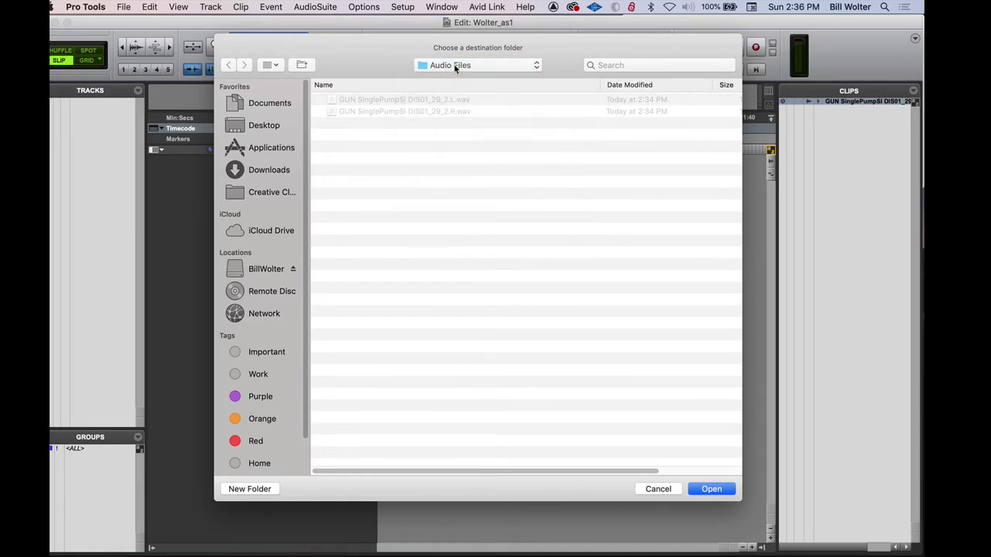
pyautogui.click(702, 490)
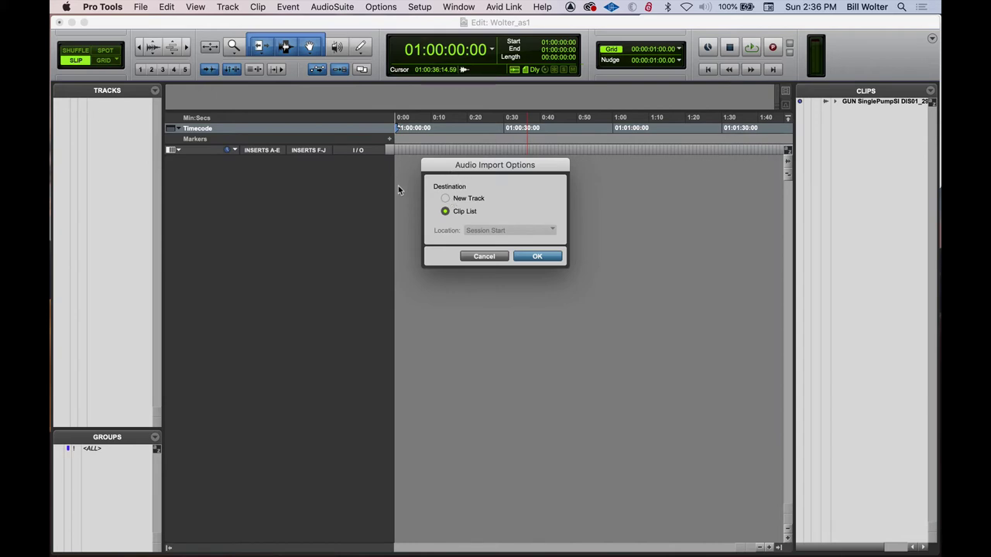
pyautogui.click(538, 257)
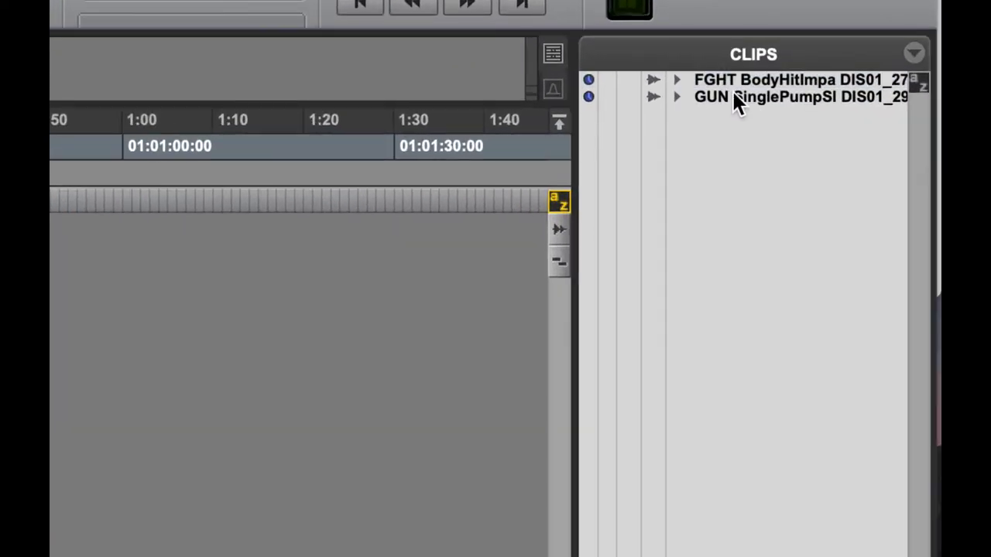
pyautogui.click(853, 102)
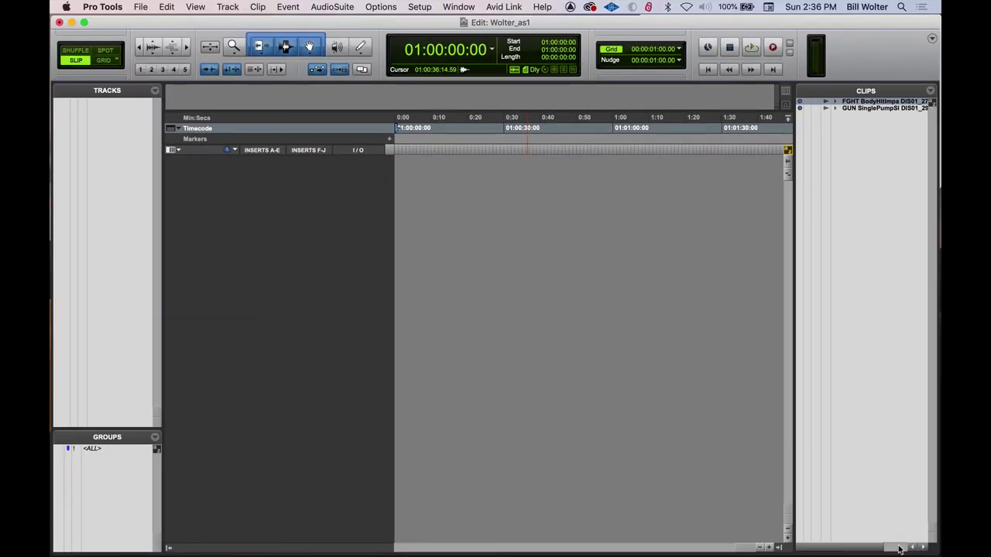
pyautogui.click(778, 548)
pyautogui.click(924, 547)
pyautogui.click(168, 548)
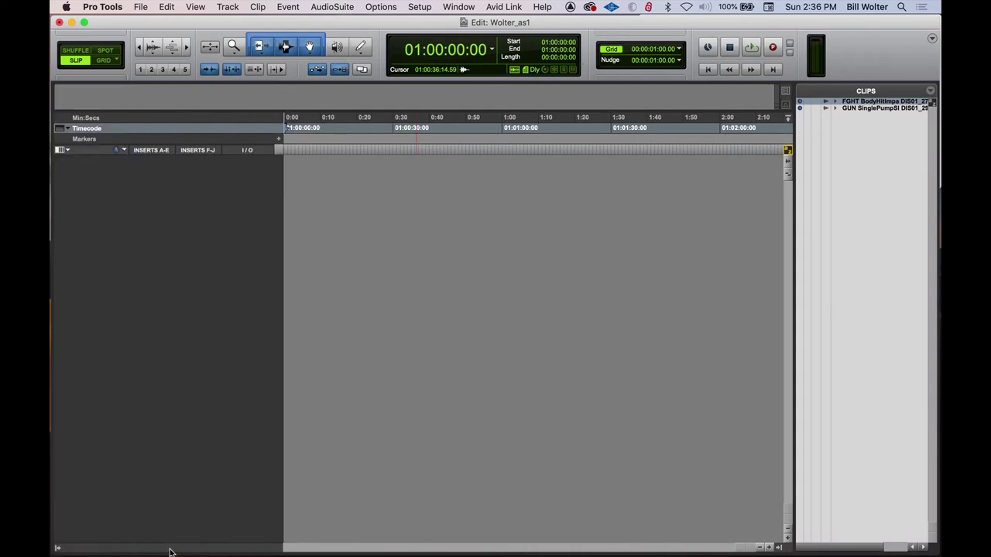
pyautogui.click(55, 549)
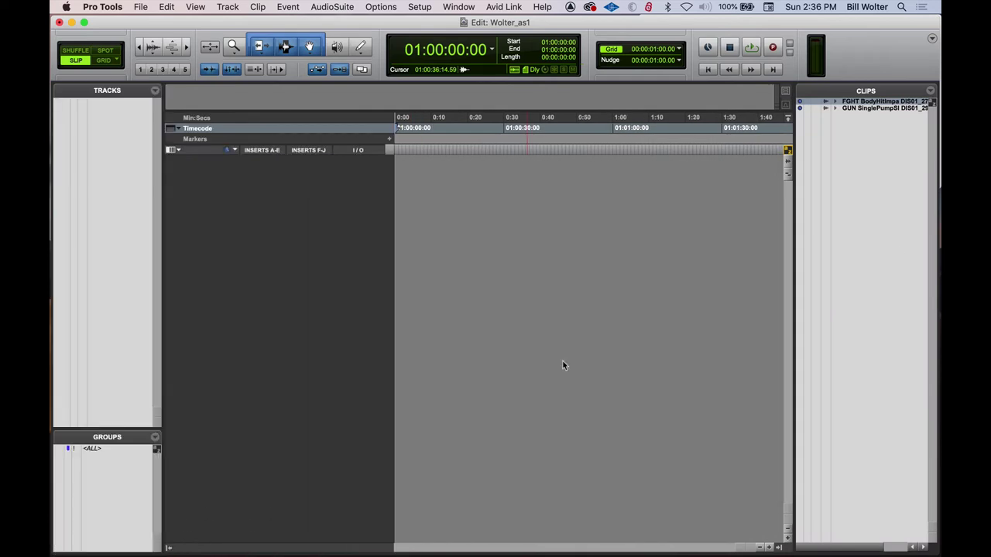
pyautogui.click(870, 130)
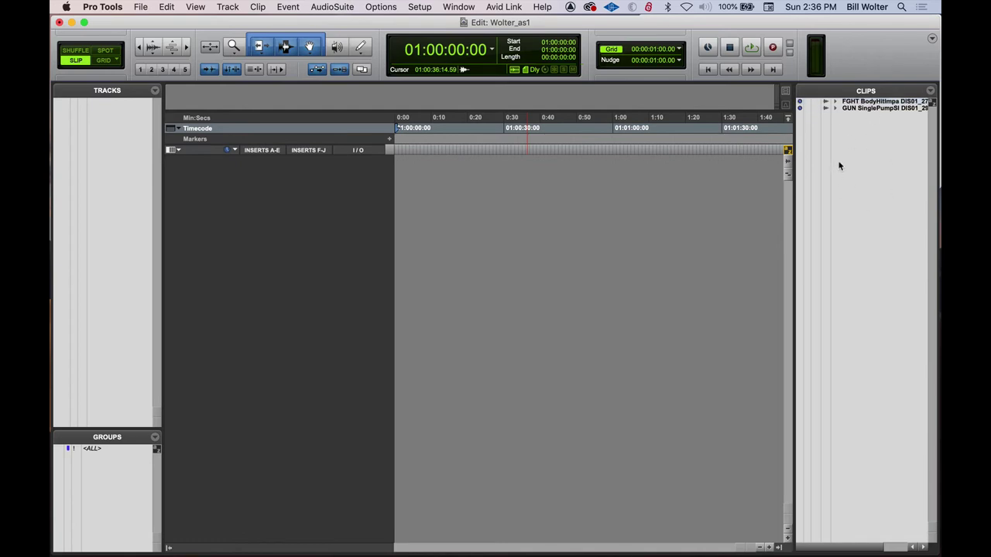
# Step: Reopen Import Audio and browse the DIS01 files to select HUMN MaleGruntHu DIS01_49_2
pyautogui.press('super+shift+i')
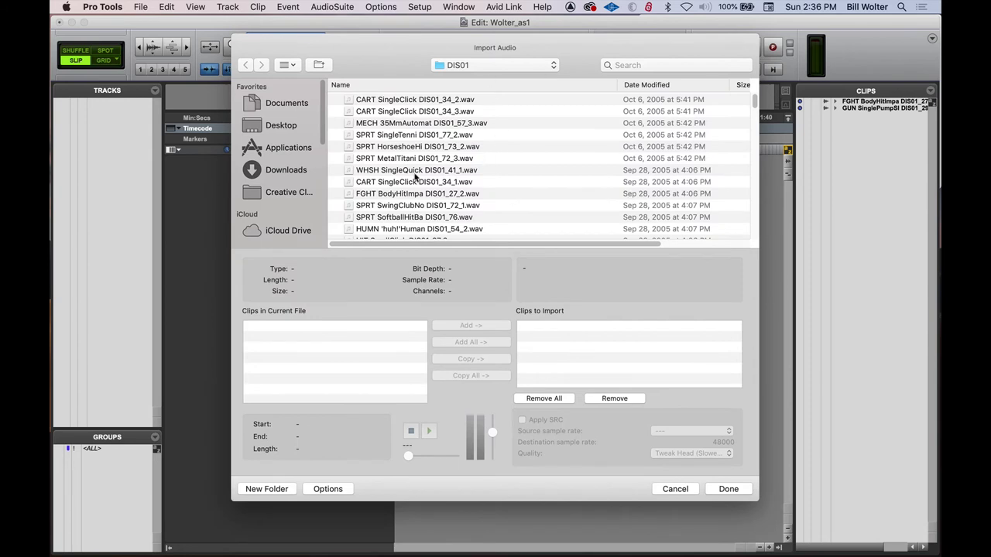
pyautogui.click(387, 183)
pyautogui.click(428, 219)
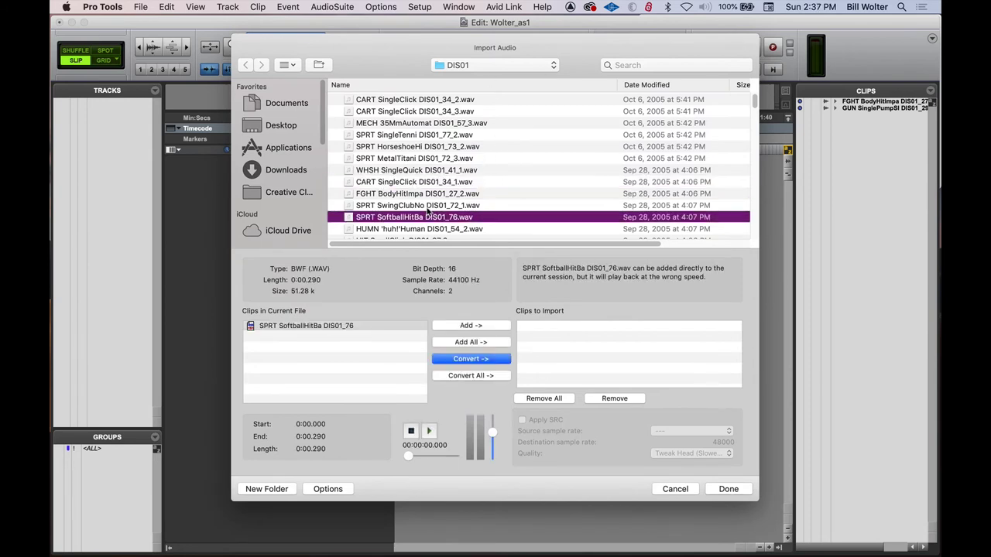
pyautogui.scroll(-5, 404, 190)
pyautogui.click(406, 189)
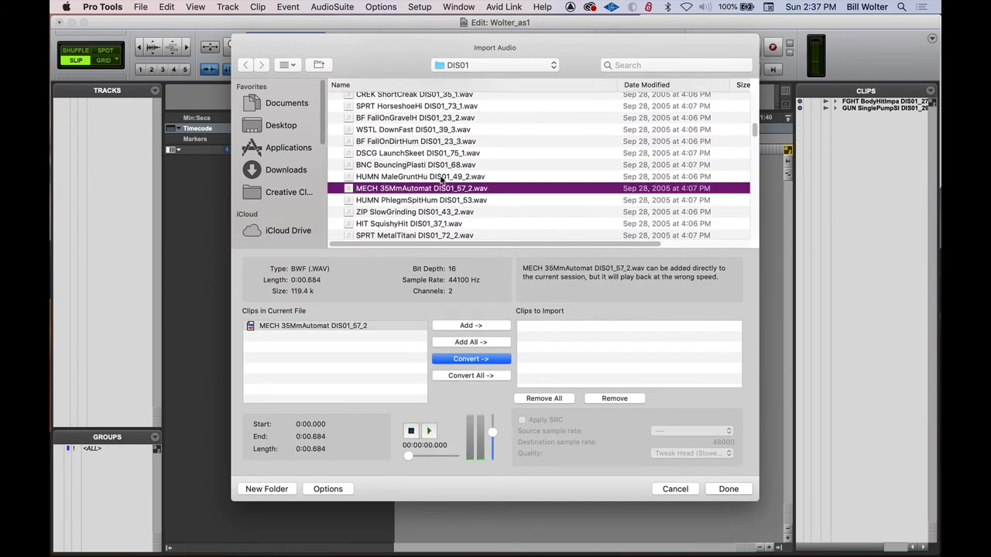
pyautogui.press('Up')
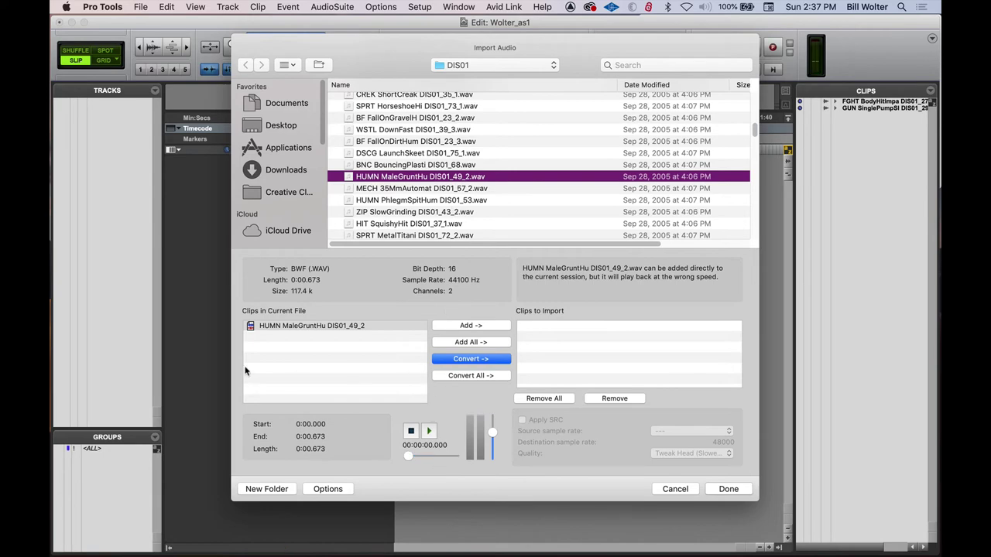
# Step: Queue the grunt for conversion and accept Audio Files as the destination folder
pyautogui.click(467, 359)
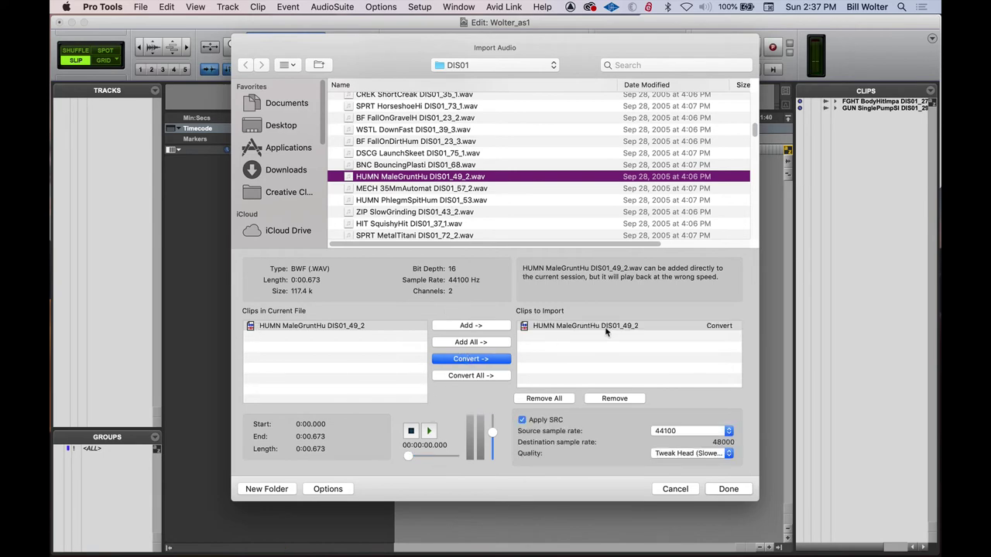
pyautogui.click(727, 486)
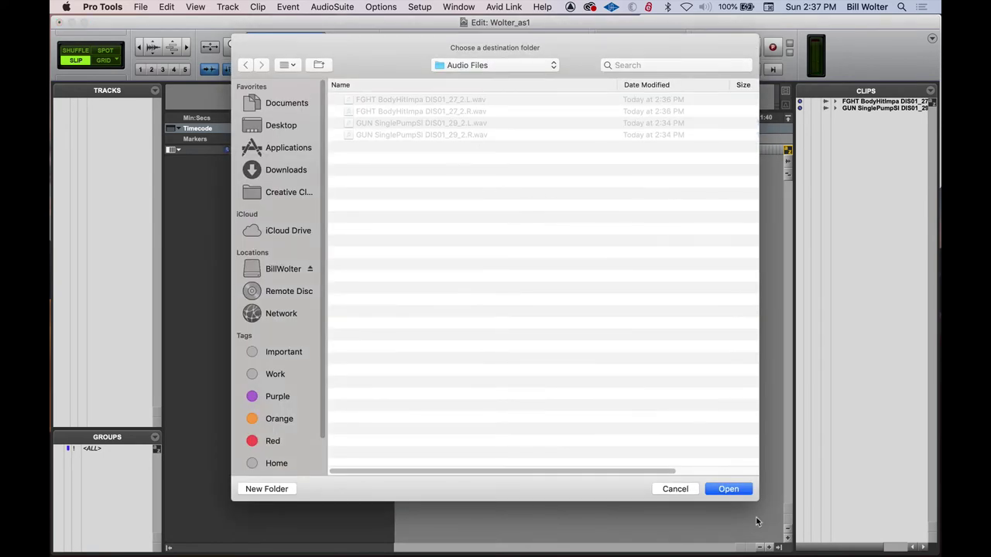
pyautogui.click(744, 491)
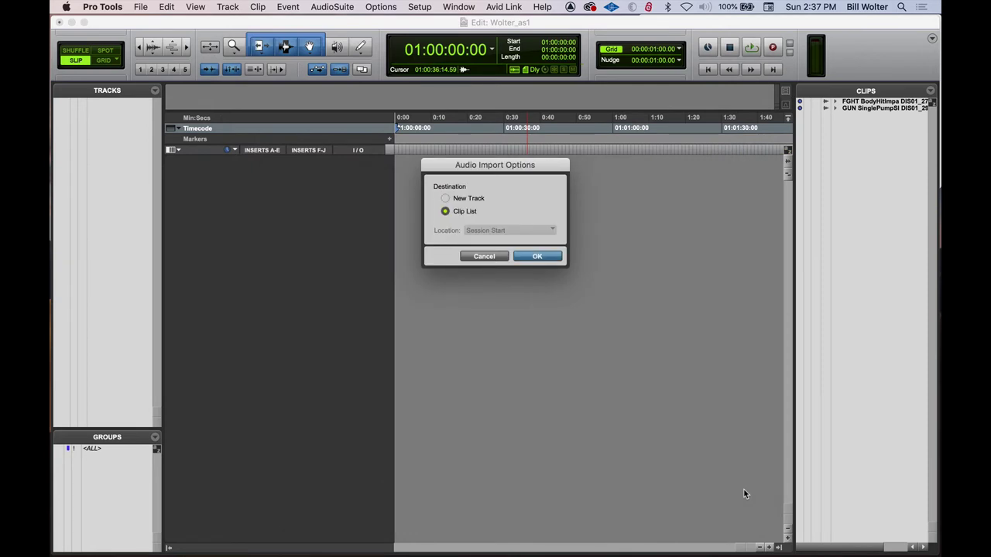
# Step: Import the grunt to the Clip List, put it on new track HUMNM01492 at session start, and play it
pyautogui.press('Return')
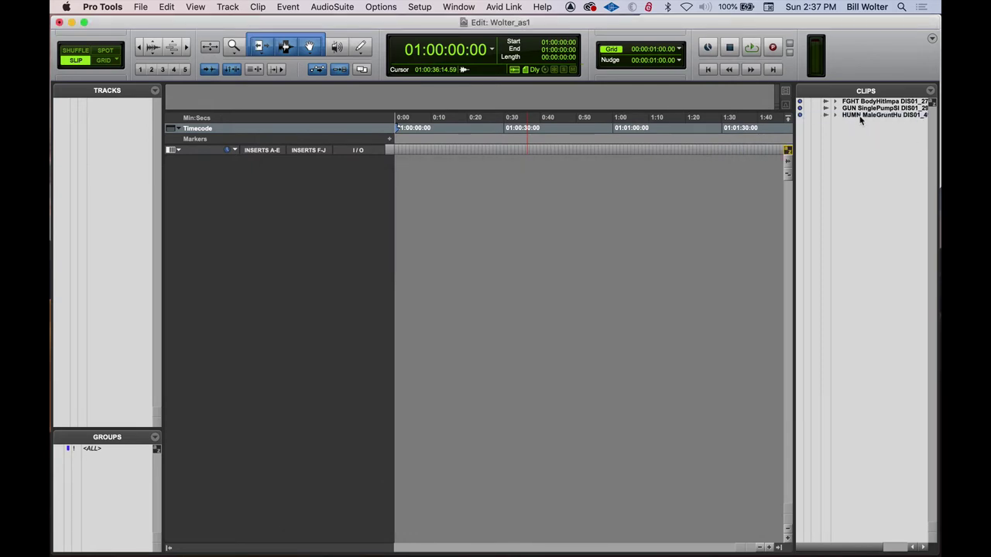
pyautogui.moveTo(862, 116); pyautogui.dragTo(395, 191)
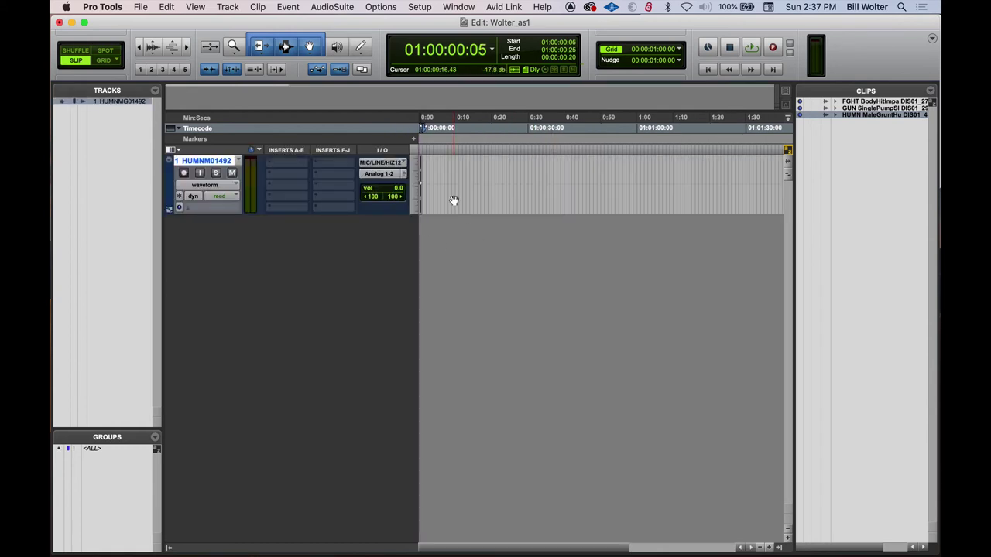
pyautogui.press('super+bracketright')
pyautogui.press('super+bracketright')
pyautogui.press('super+bracketright')
pyautogui.press('super+bracketright')
pyautogui.press('super+bracketright')
pyautogui.press('super+bracketright')
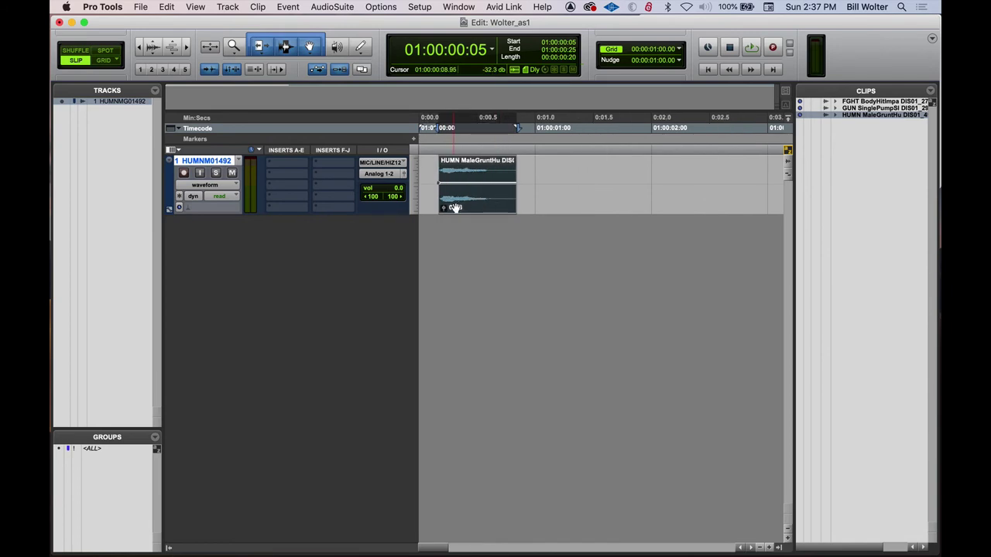
pyautogui.moveTo(492, 203); pyautogui.dragTo(432, 199)
pyautogui.click(514, 231)
pyautogui.press('space')
pyautogui.press('space')
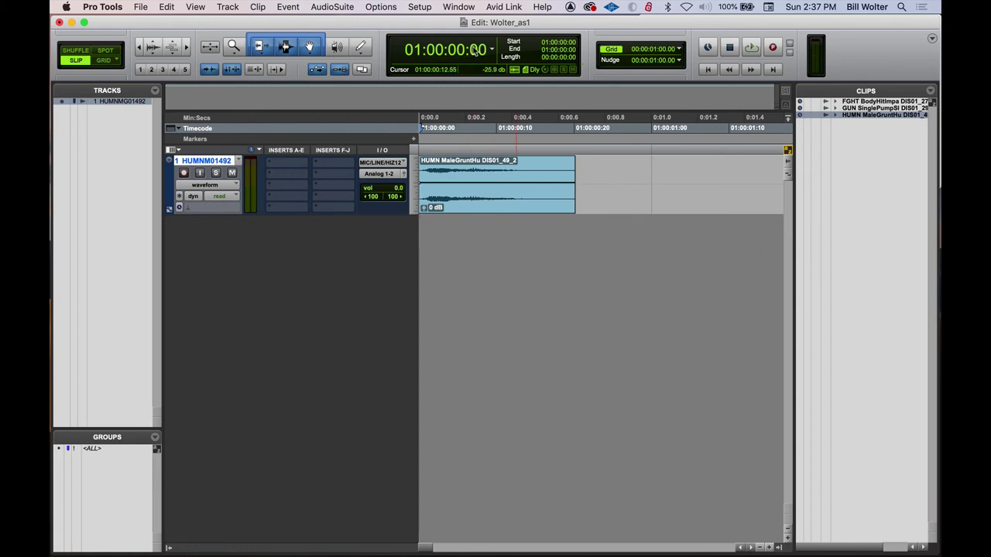
# Step: Open a new Default Workspace browser and reposition it over the session
pyautogui.click(459, 8)
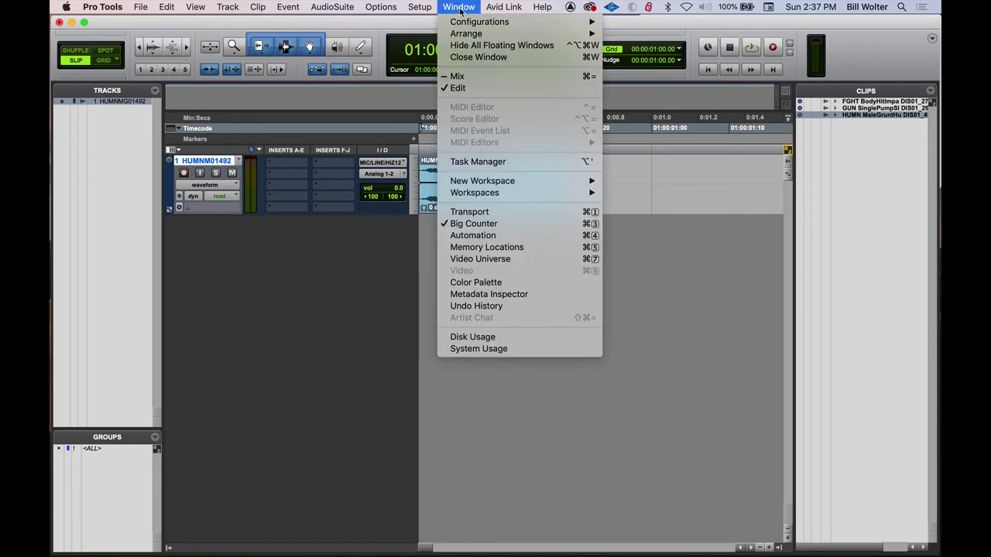
pyautogui.moveTo(485, 184)
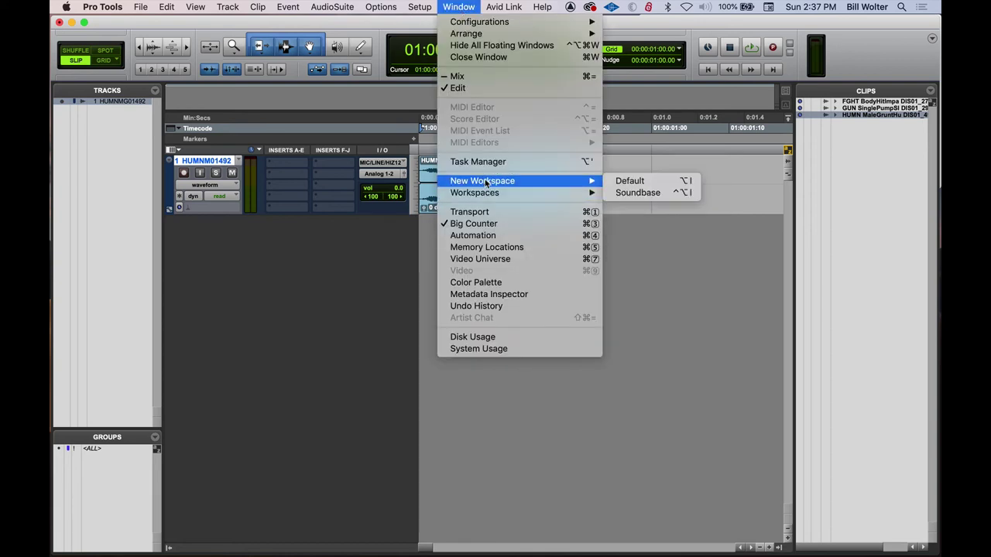
pyautogui.click(676, 182)
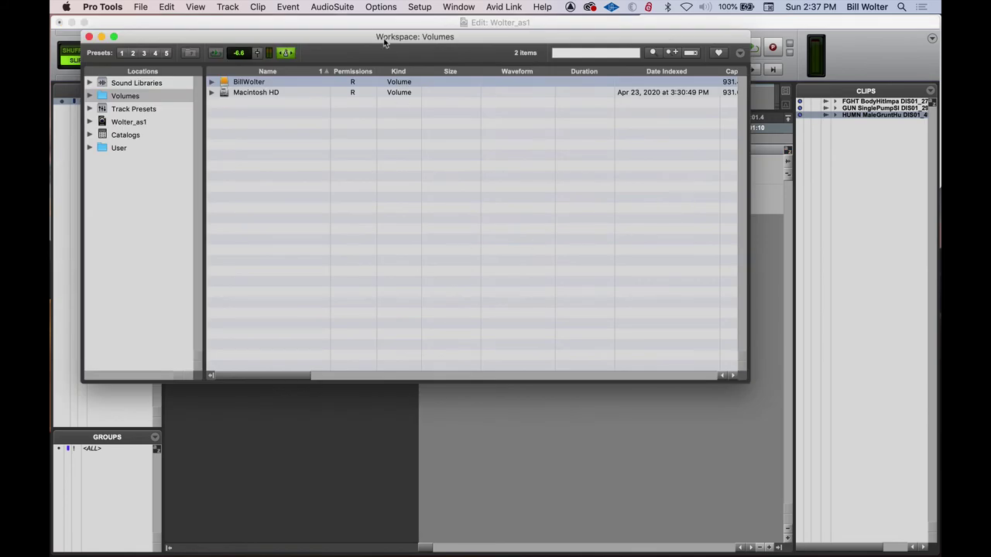
pyautogui.moveTo(390, 39); pyautogui.dragTo(486, 153)
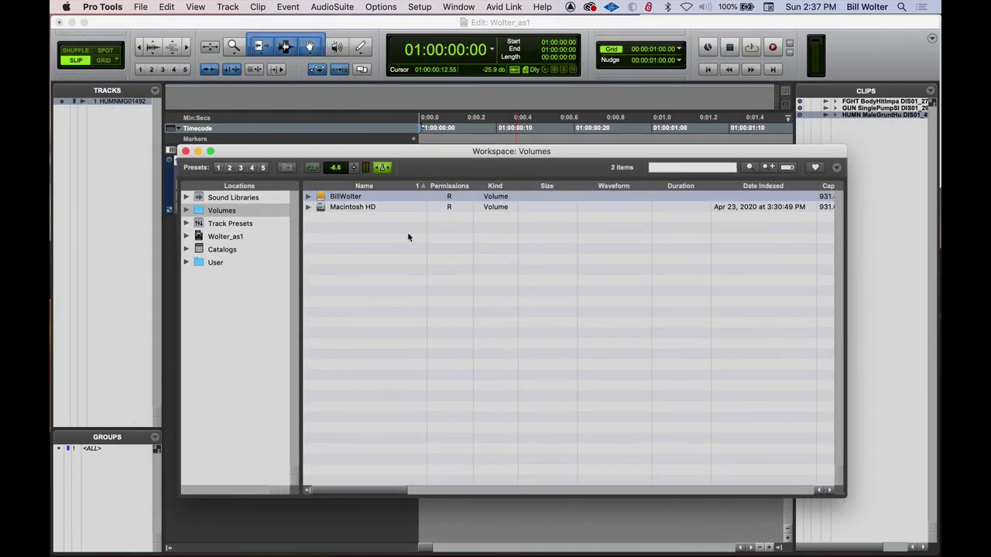
# Step: Navigate the browser to BillWolter > SFX > 4000 Series > 4003, listing 538 sound files
pyautogui.doubleClick(353, 198)
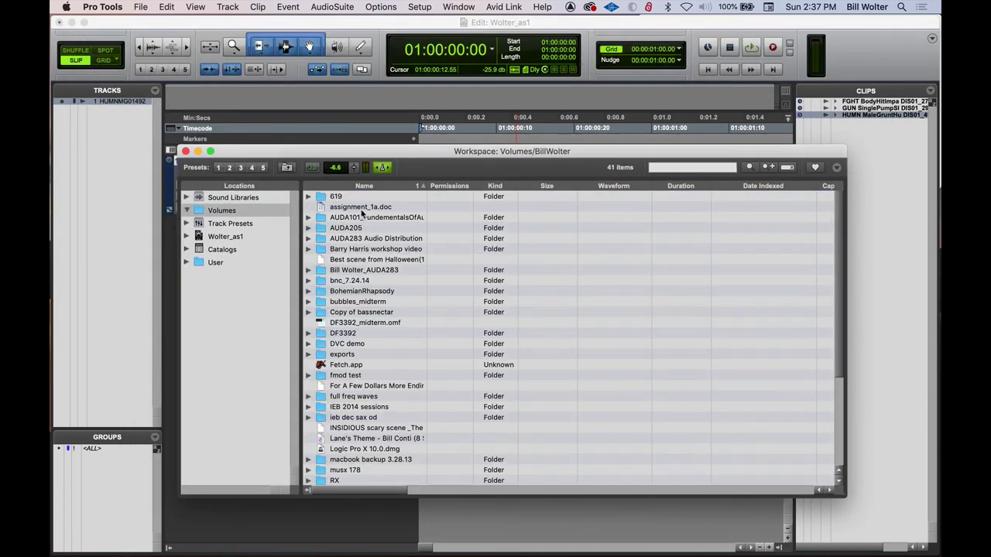
pyautogui.press('s')
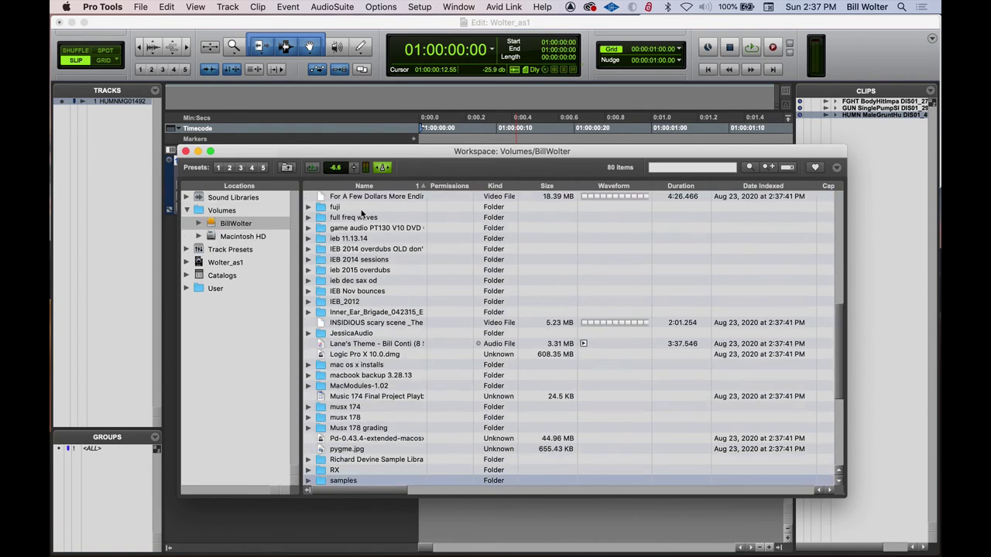
pyautogui.press('Down')
pyautogui.press('Down')
pyautogui.press('Down')
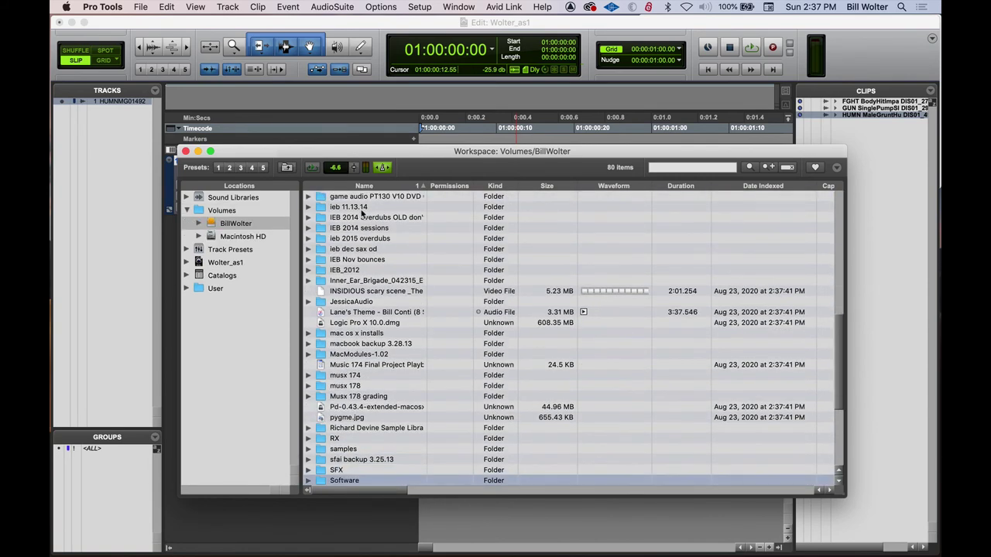
pyautogui.press('super+Down')
pyautogui.press('Down')
pyautogui.press('Down')
pyautogui.press('Down')
pyautogui.press('Down')
pyautogui.press('Down')
pyautogui.press('Down')
pyautogui.press('Down')
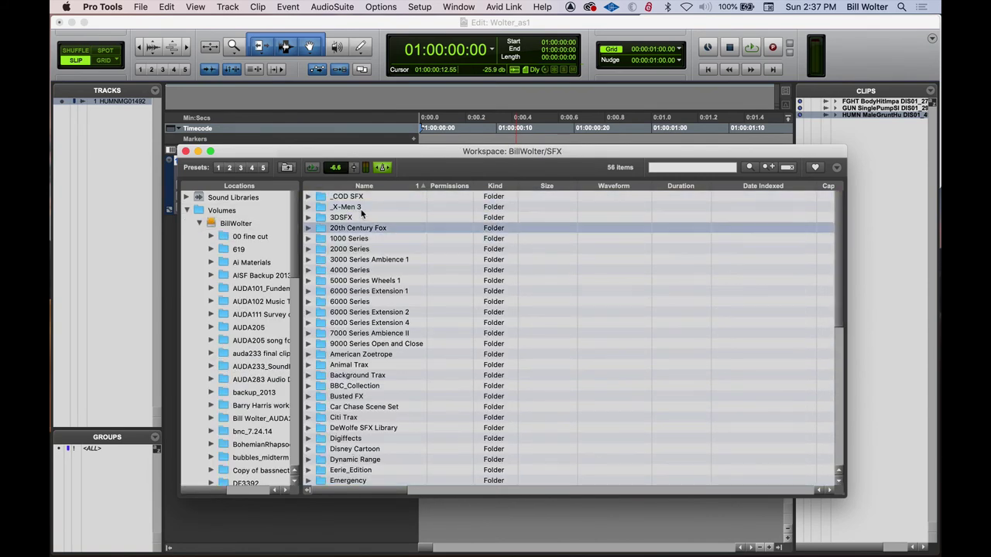
pyautogui.press('Down')
pyautogui.press('Up')
pyautogui.press('Down')
pyautogui.press('Down')
pyautogui.press('Up')
pyautogui.press('Up')
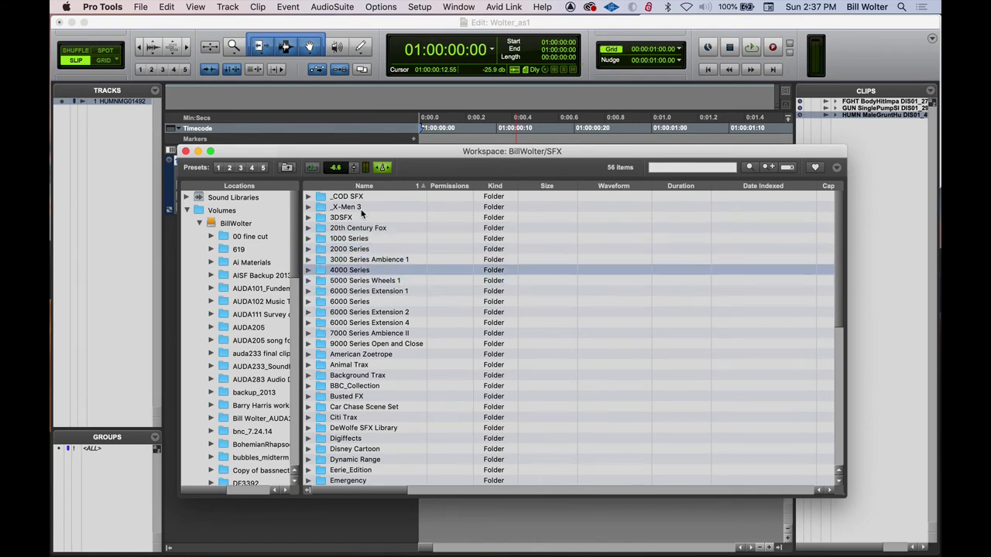
pyautogui.press('super+Down')
pyautogui.press('Down')
pyautogui.press('Down')
pyautogui.press('super+Down')
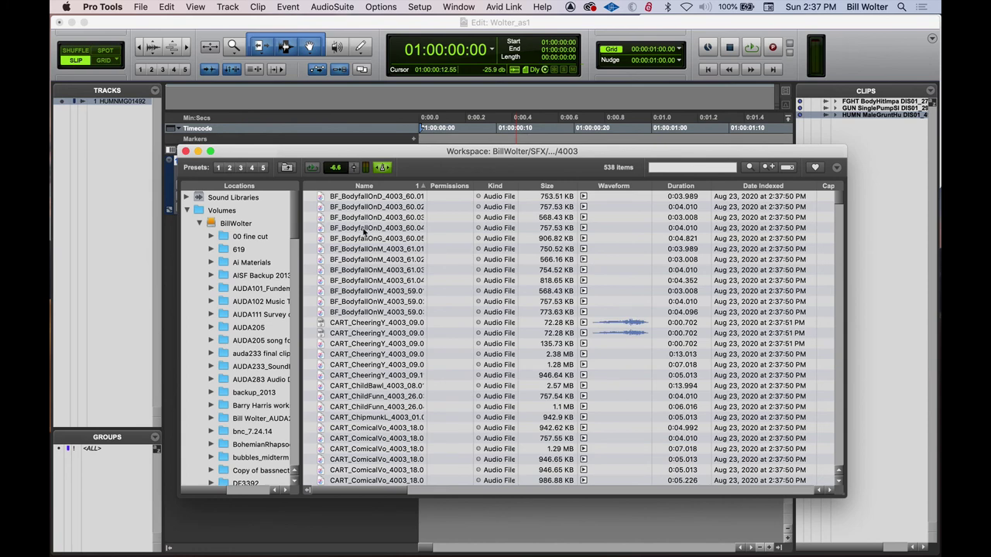
# Step: Preview the 4003 sounds and add a BF_BodyfallOnW body-fall file to the Clips list
pyautogui.click(378, 345)
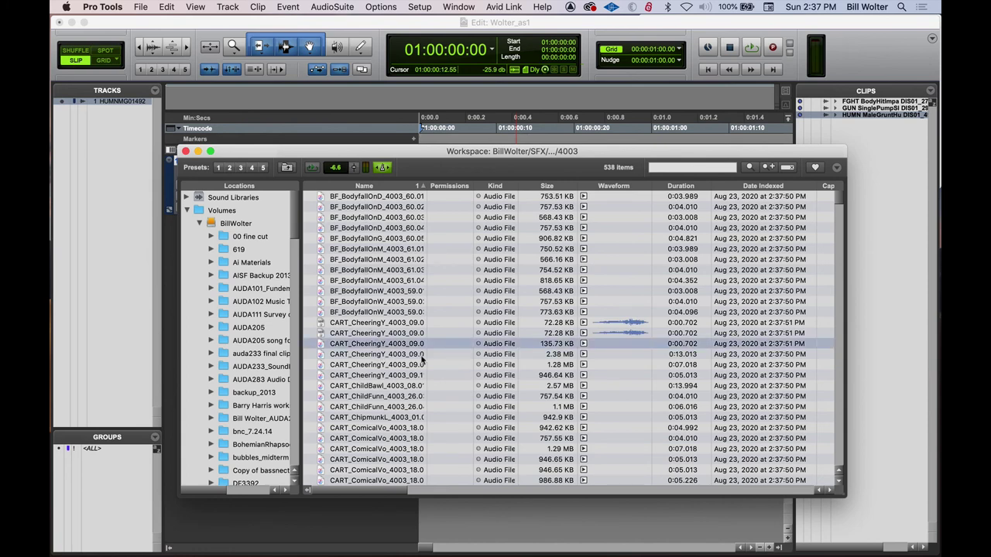
pyautogui.click(363, 311)
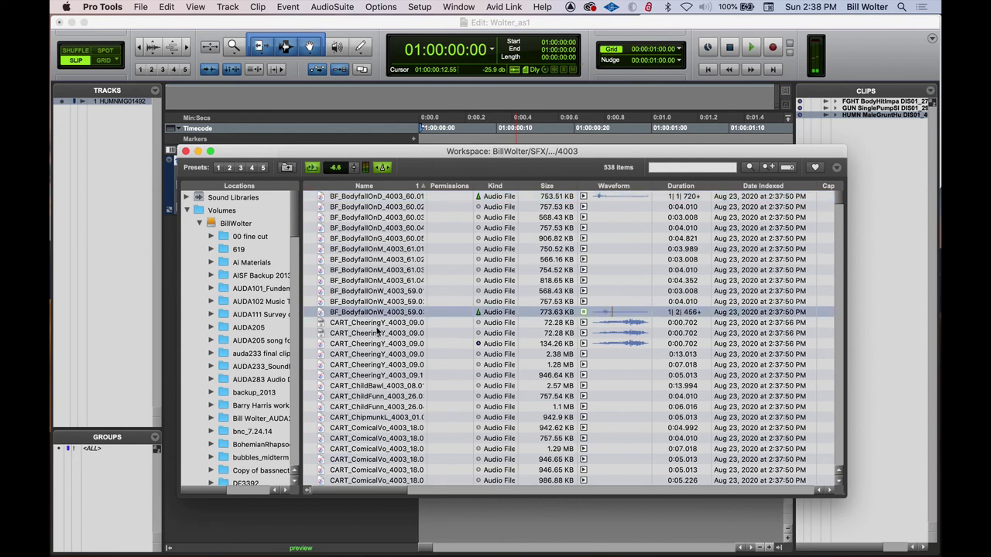
pyautogui.moveTo(355, 314); pyautogui.dragTo(859, 147)
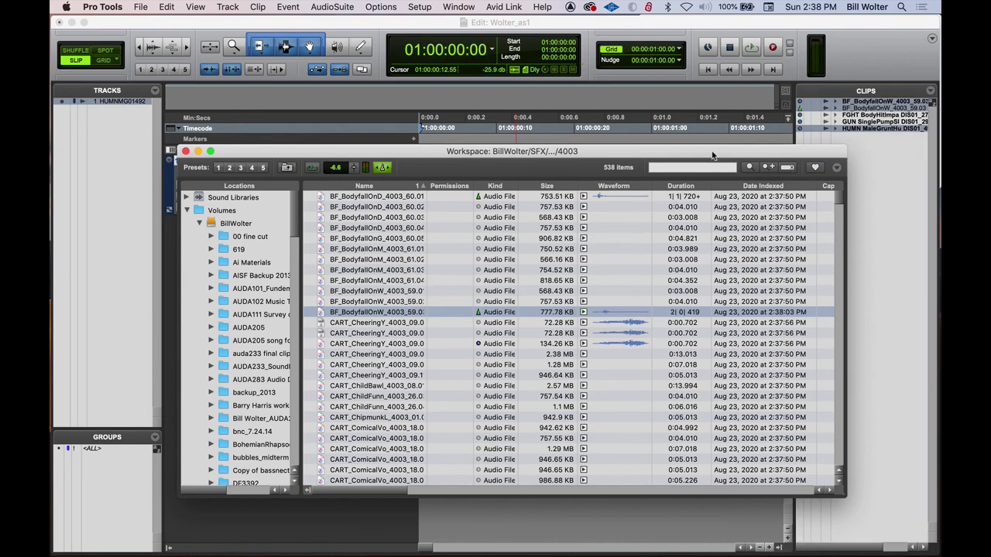
# Step: Place BF_BodyfallOnW_4003_59.01 on HUMNM01492 after the grunt clip, then close the Workspace browser
pyautogui.moveTo(712, 158); pyautogui.dragTo(806, 251)
pyautogui.moveTo(463, 384); pyautogui.dragTo(588, 182)
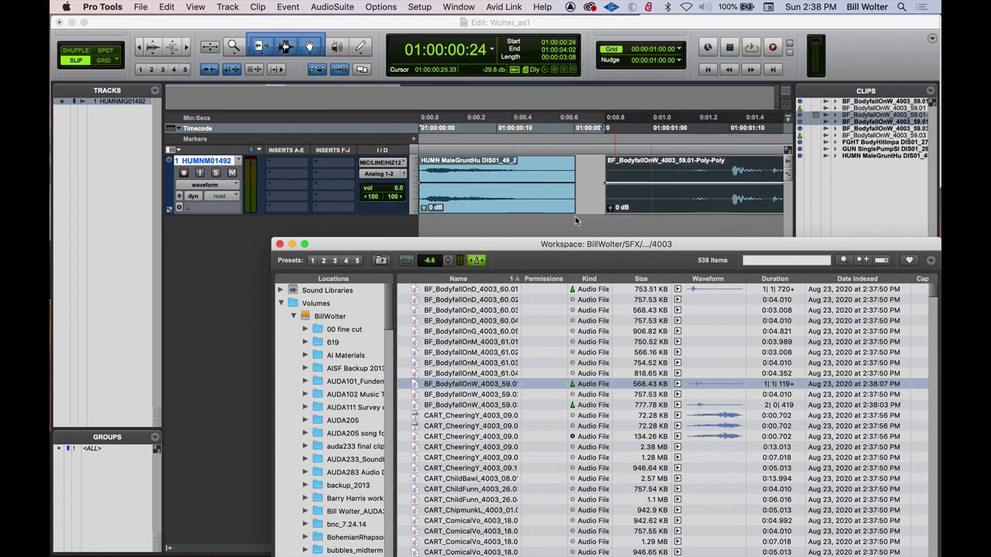
pyautogui.click(280, 244)
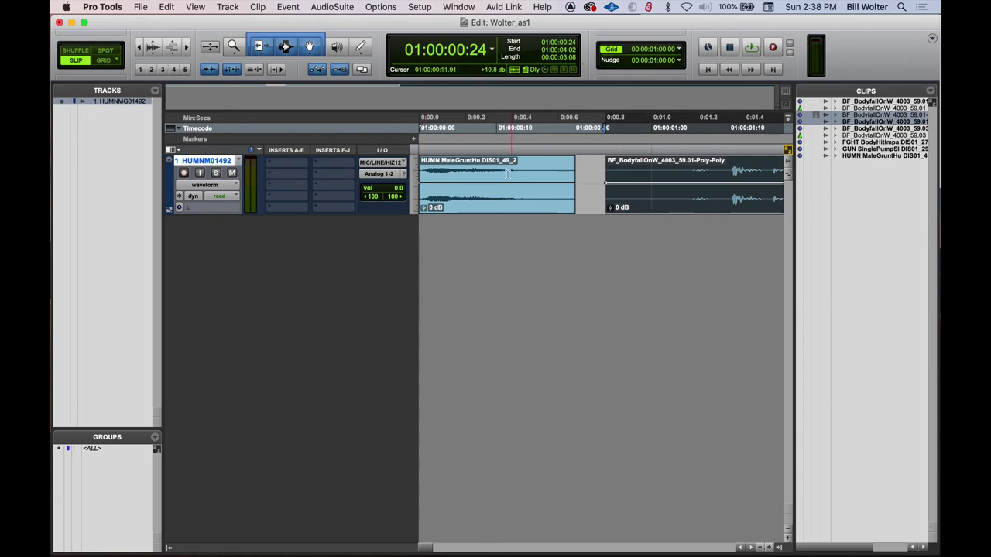